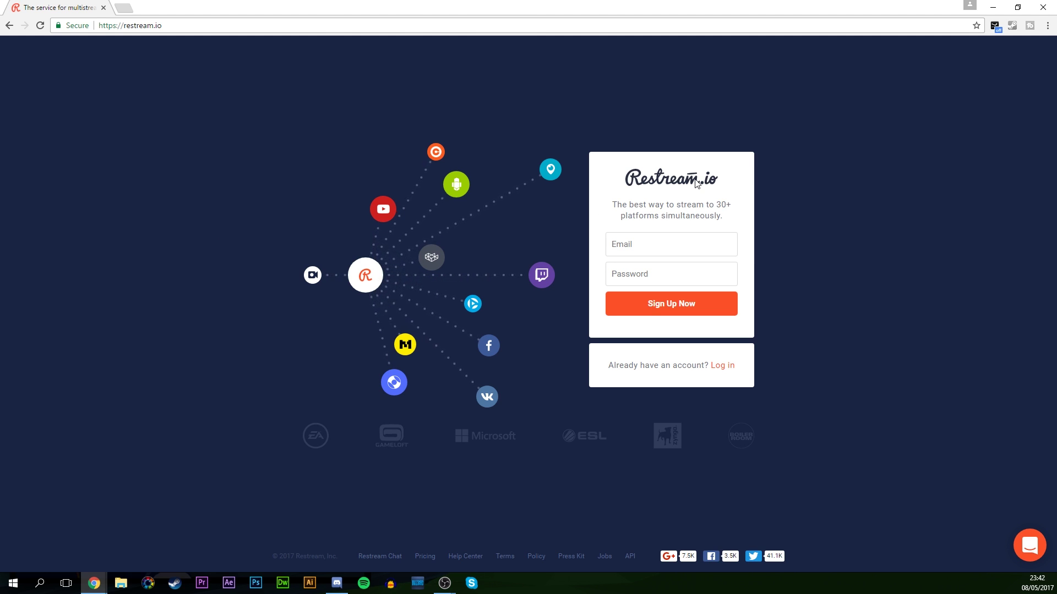
- Go to restream.io and log in to reach the dashboard with RTMP URL and stream key
{"action": "left_click", "coordinate": [154, 29]}
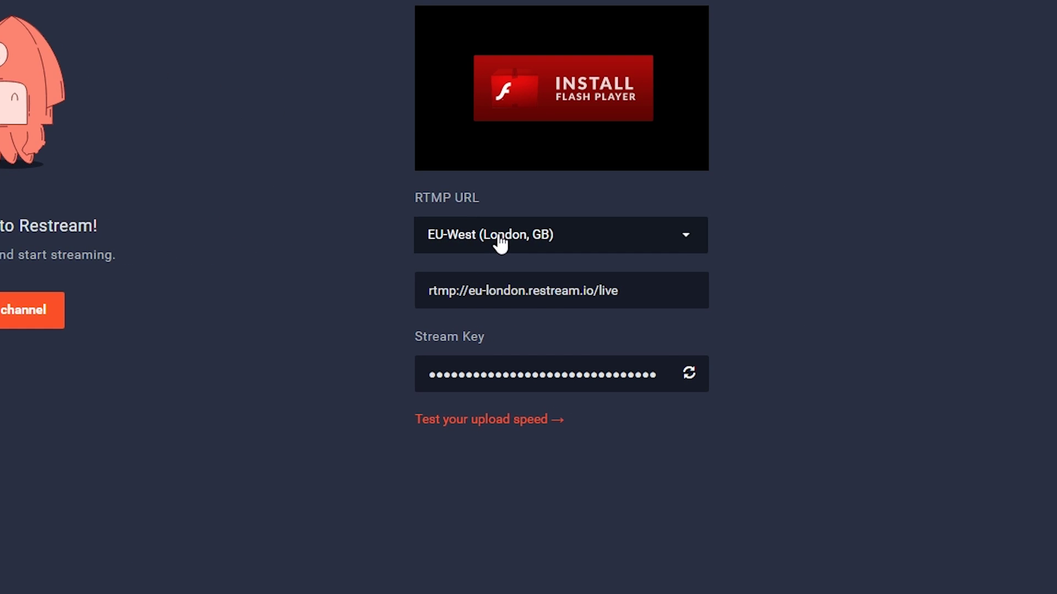
- Keep EU-West (London, GB) as the RTMP ingest server, giving rtmp://eu-london.restream.io/live
{"action": "left_click", "coordinate": [500, 243]}
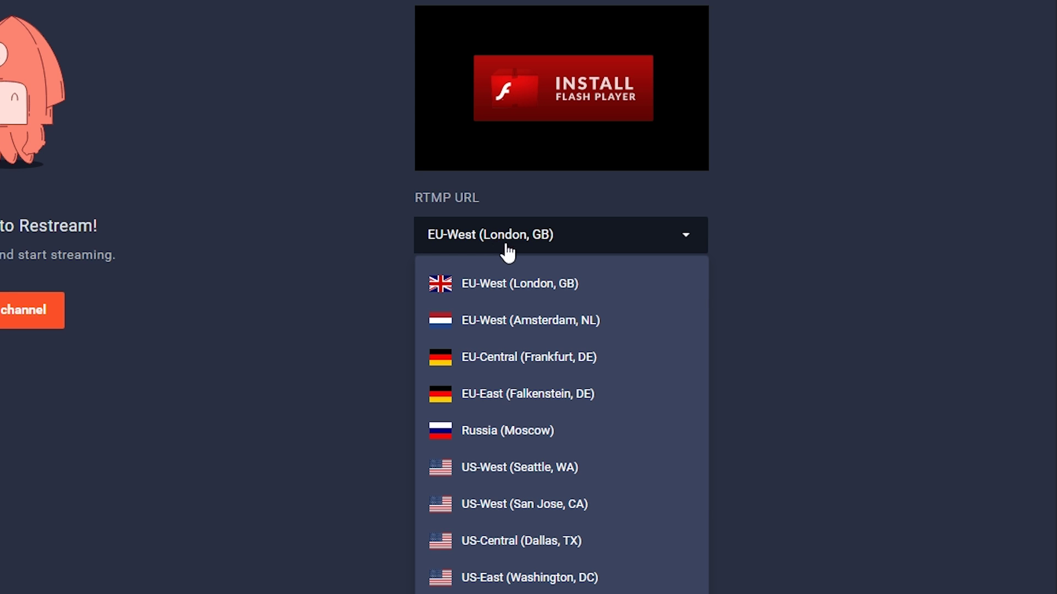
{"action": "left_click", "coordinate": [544, 285]}
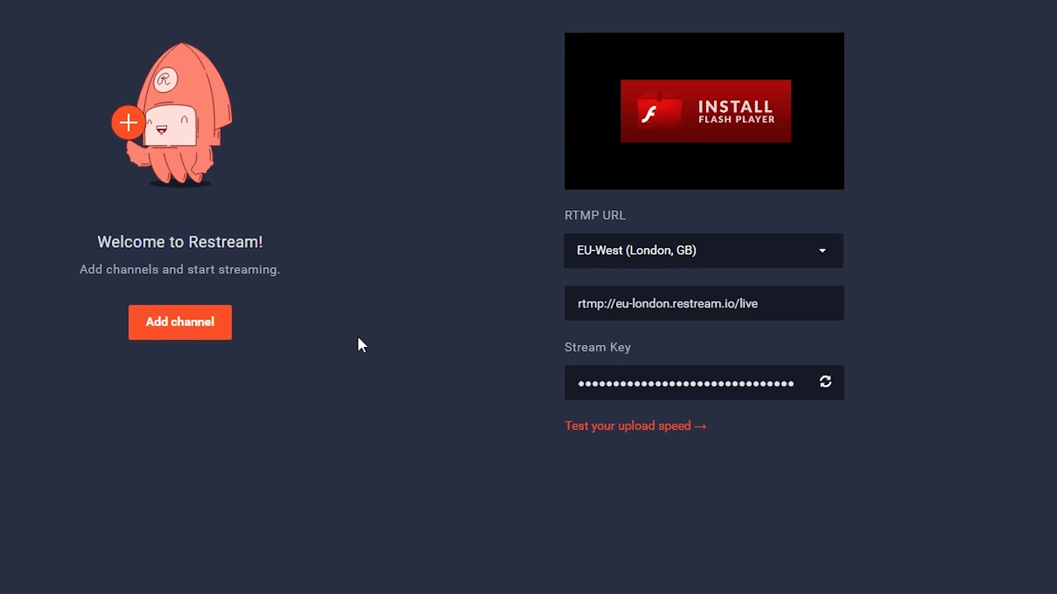
- Add Twitch as a new channel and authorize Restream.io on the Twitch account
{"action": "left_click", "coordinate": [349, 348]}
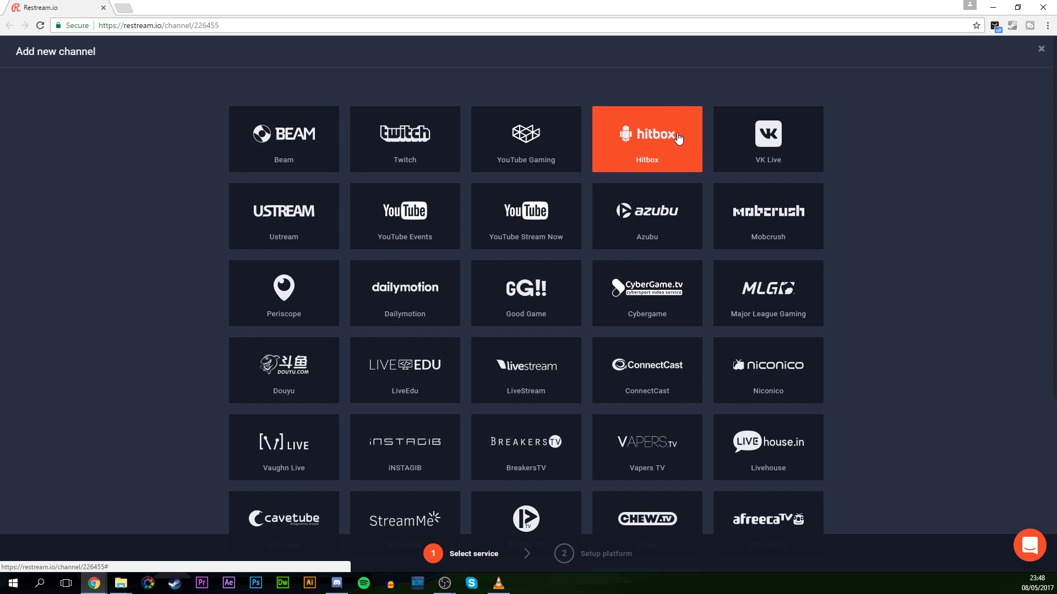
{"action": "scroll", "coordinate": [935, 152], "scroll_direction": "down", "scroll_amount": 2}
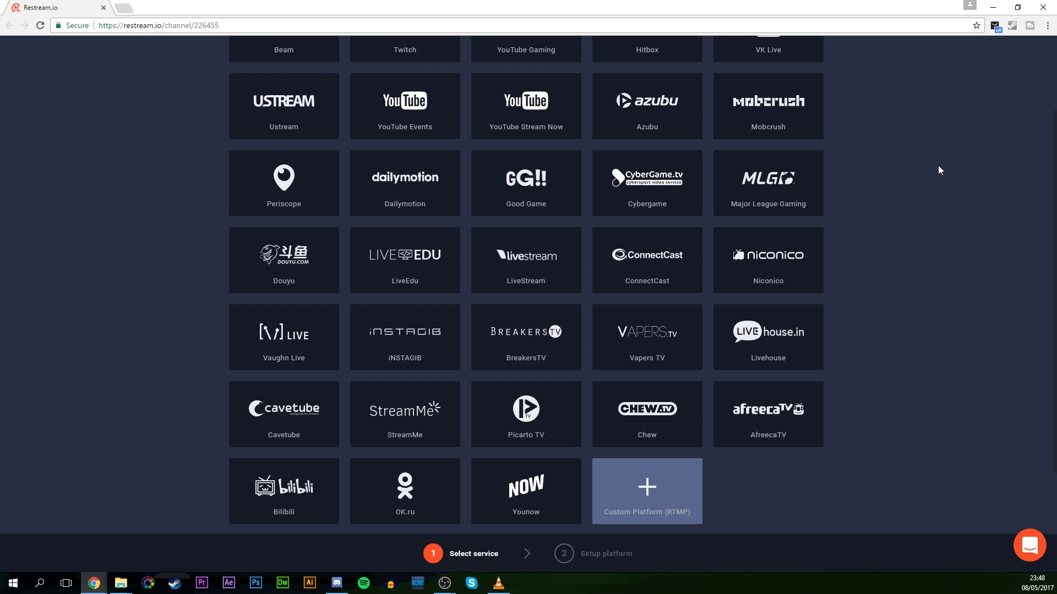
{"action": "scroll", "coordinate": [937, 170], "scroll_direction": "up", "scroll_amount": 2}
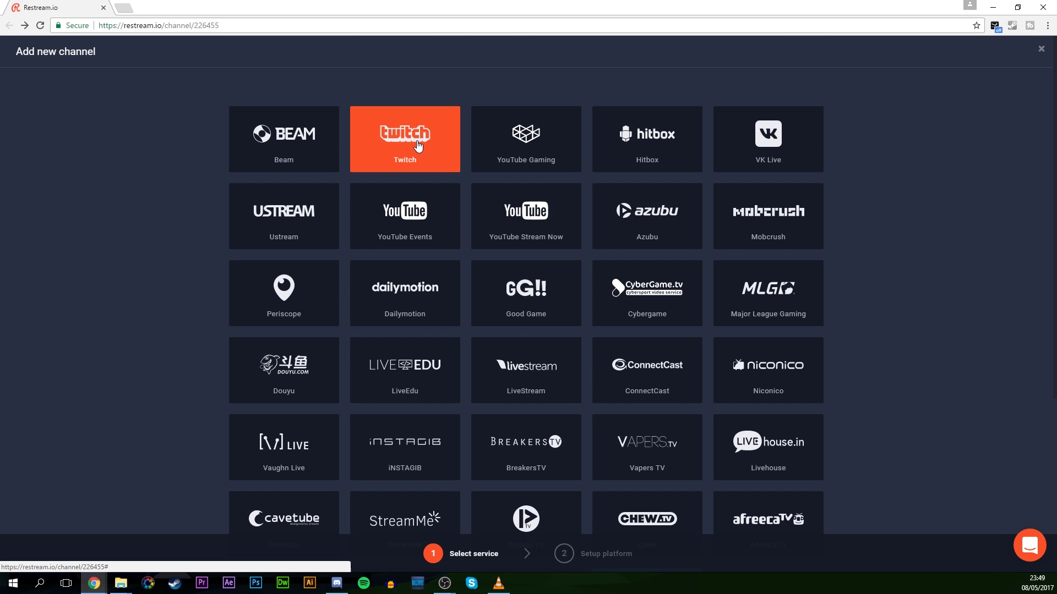
{"action": "left_click", "coordinate": [417, 144]}
{"action": "left_click", "coordinate": [332, 139]}
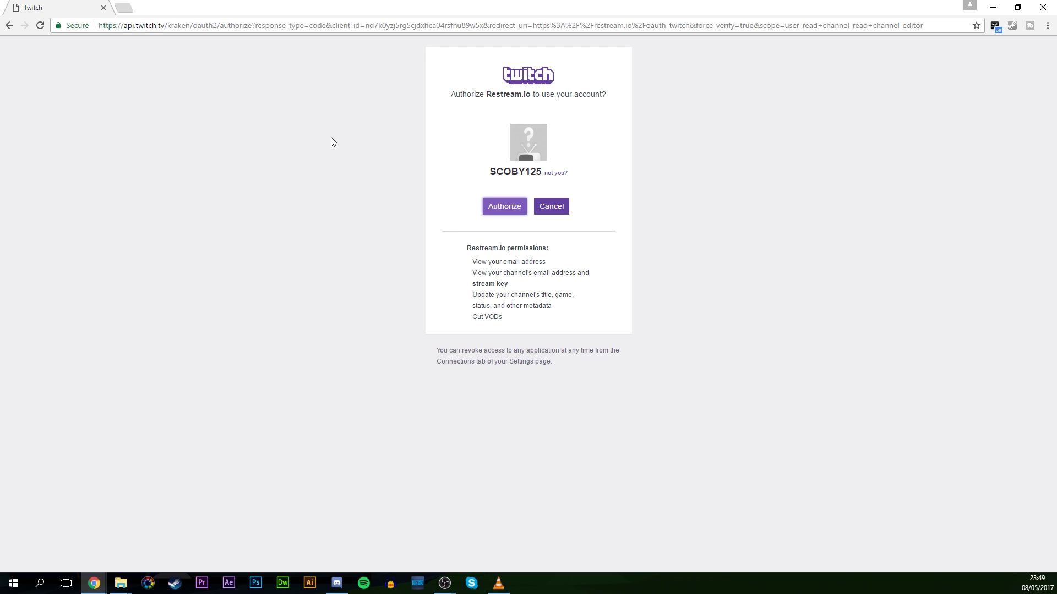
{"action": "left_click", "coordinate": [500, 212]}
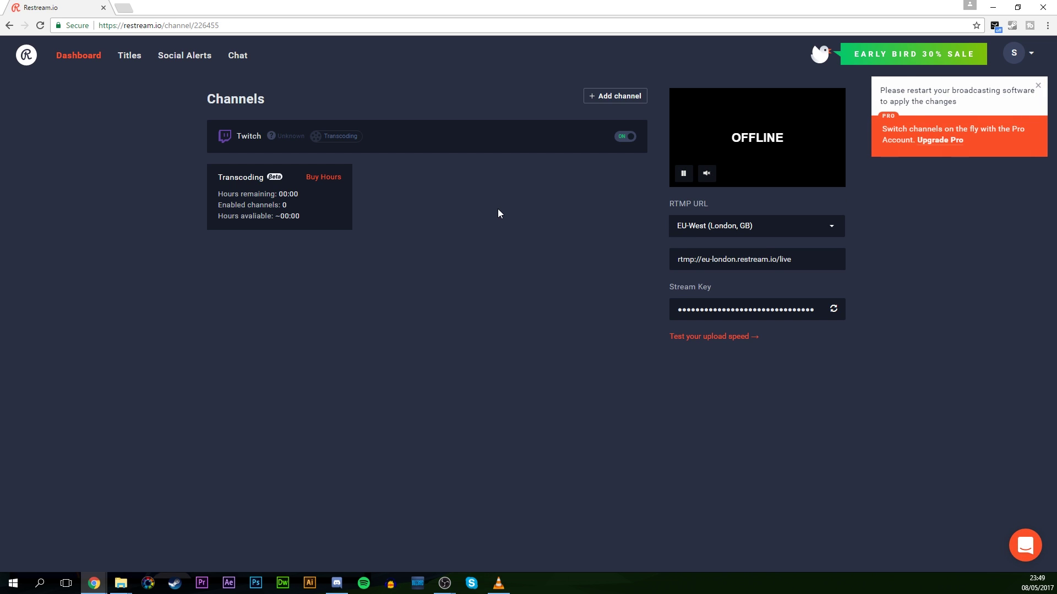
- Add the Youtube Stream Now channel and toggle its switch off and back on
{"action": "left_click", "coordinate": [78, 57]}
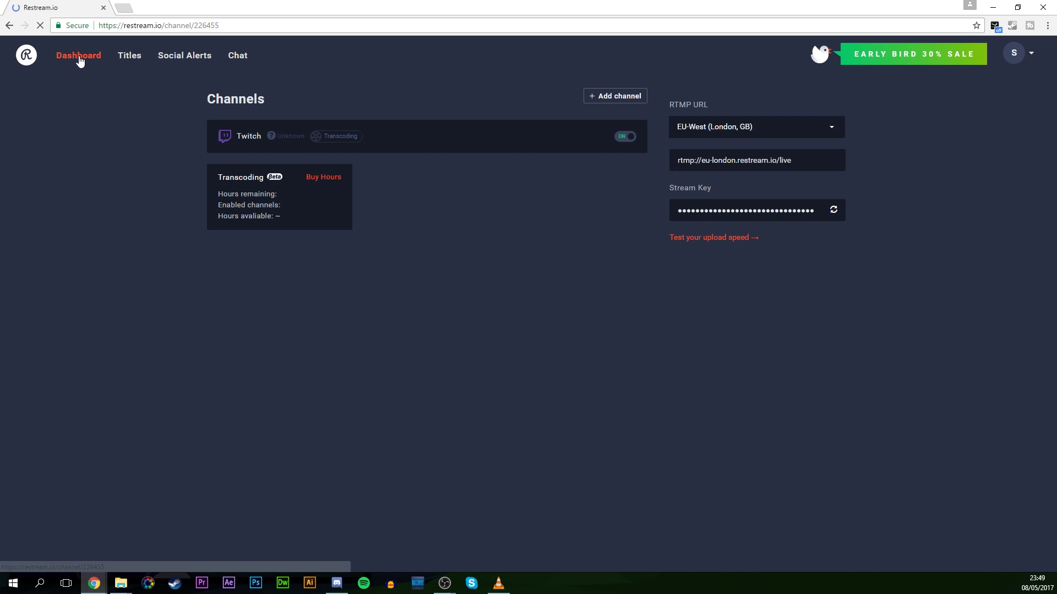
{"action": "left_click", "coordinate": [607, 97]}
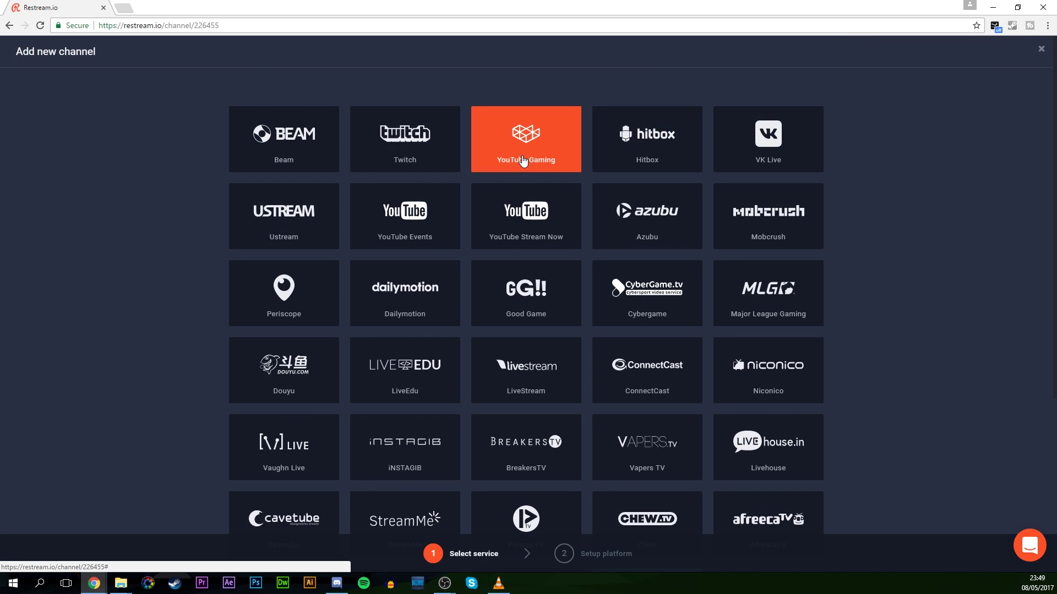
{"action": "key", "text": "Escape"}
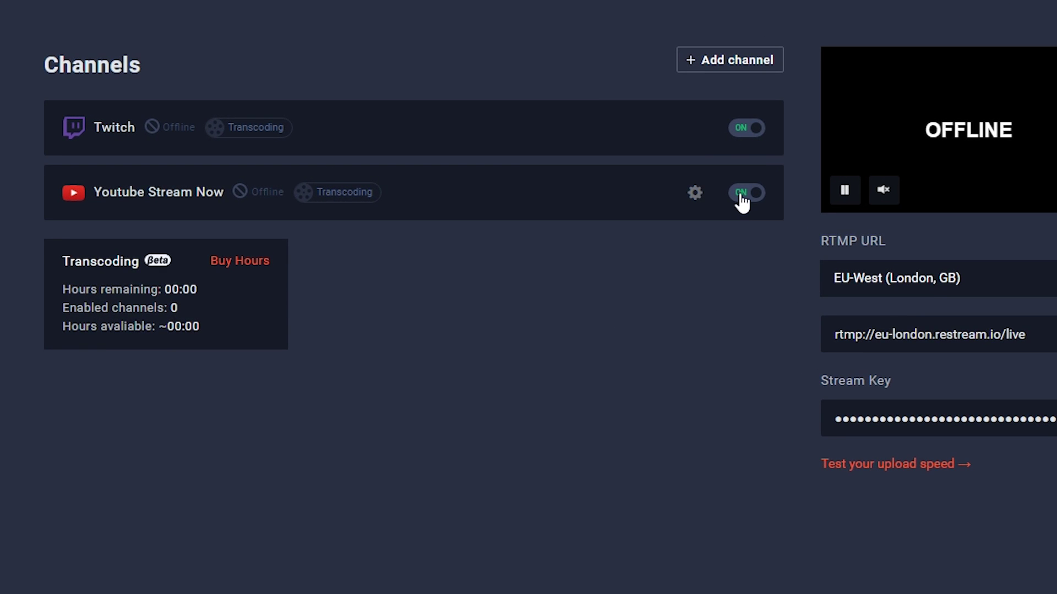
{"action": "left_click", "coordinate": [744, 194]}
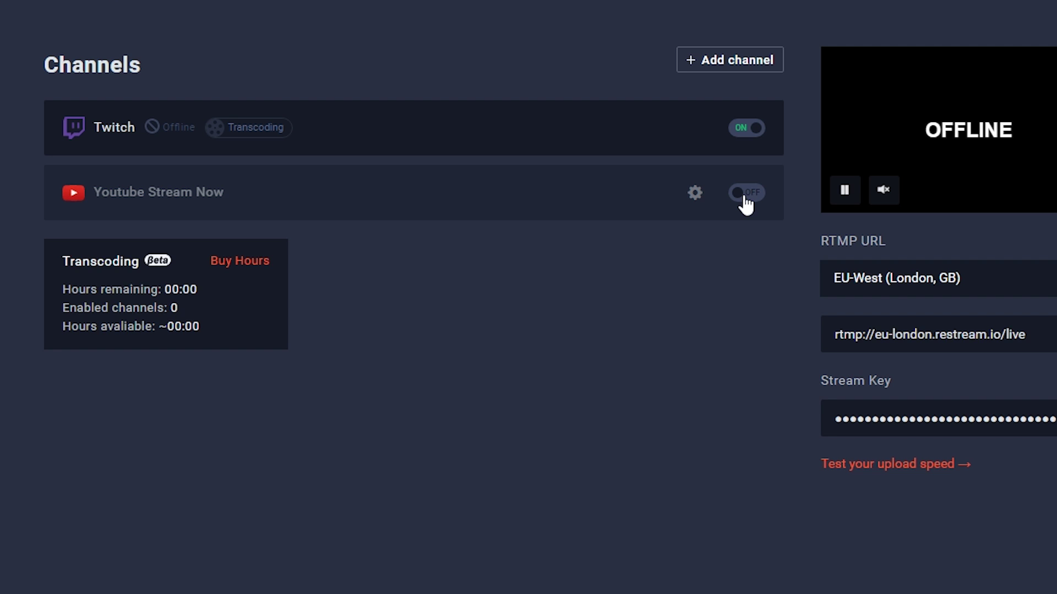
{"action": "left_click", "coordinate": [746, 203]}
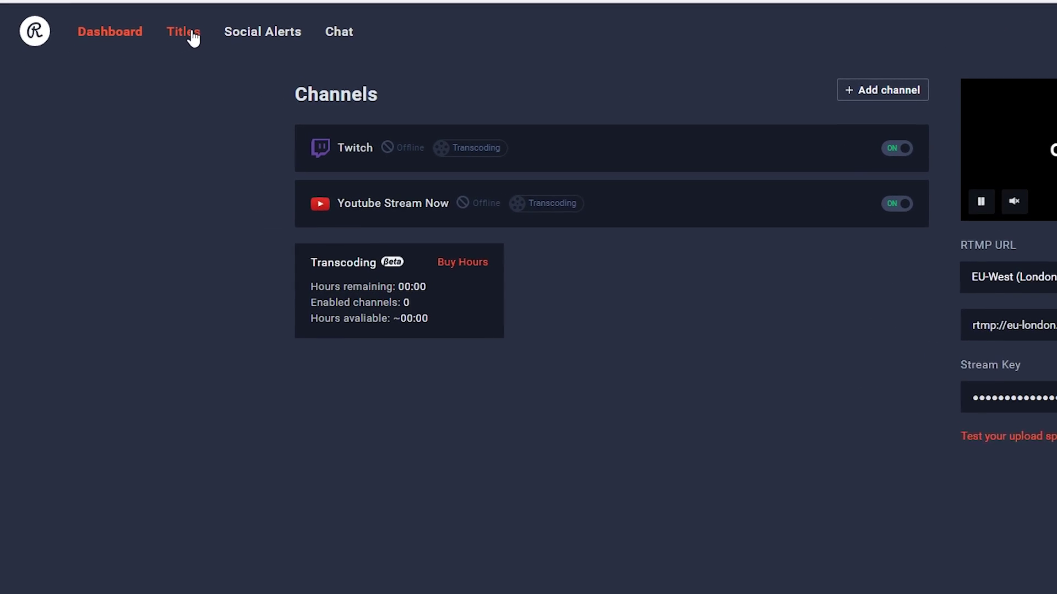
- Check the Twitch and YouTube title and game settings, then go to Social Alerts
{"action": "left_click", "coordinate": [195, 34]}
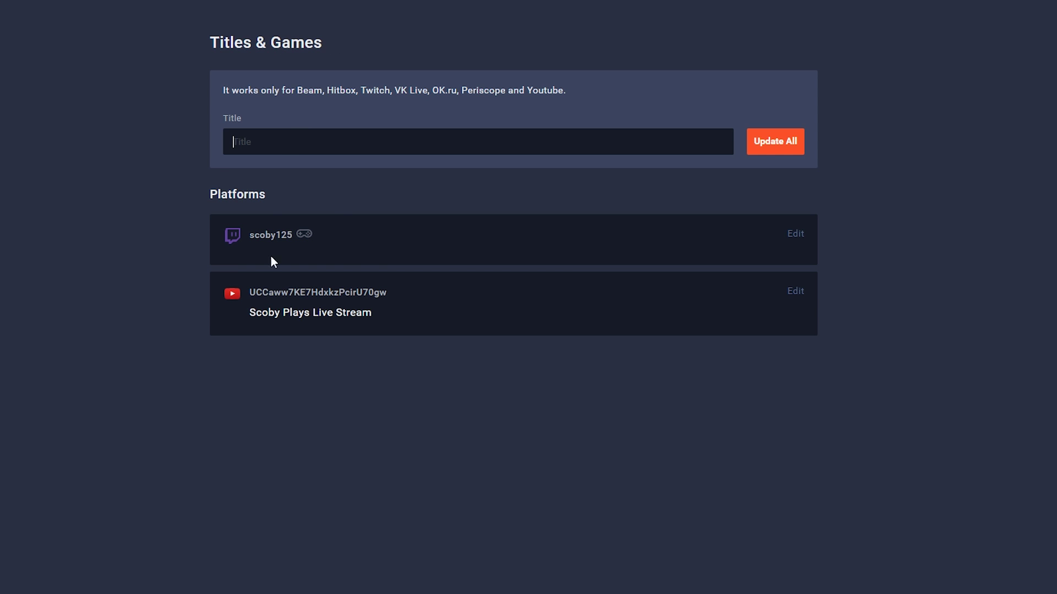
{"action": "left_click", "coordinate": [797, 235]}
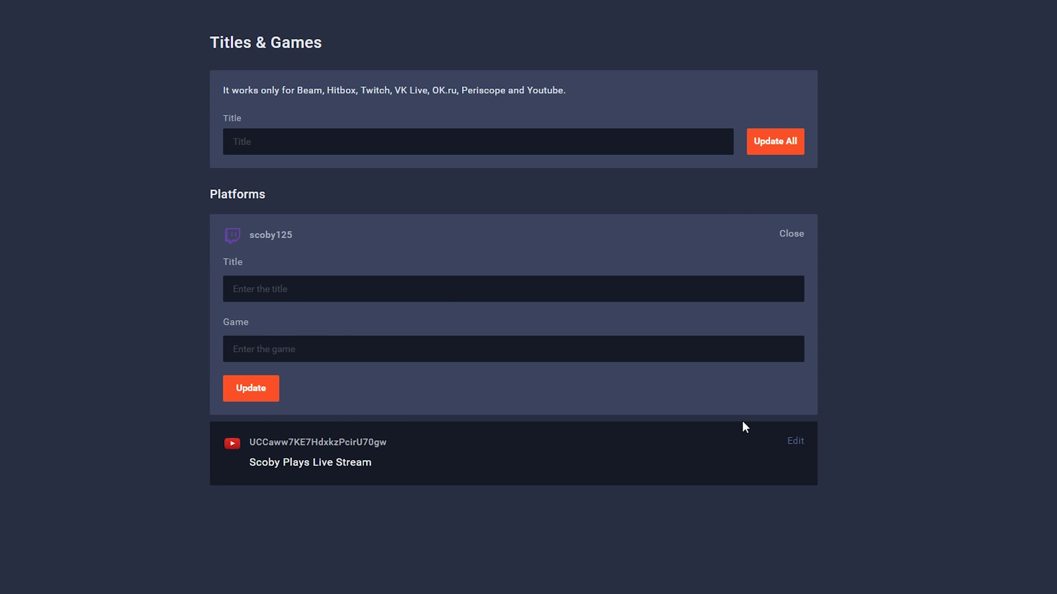
{"action": "left_click", "coordinate": [795, 441]}
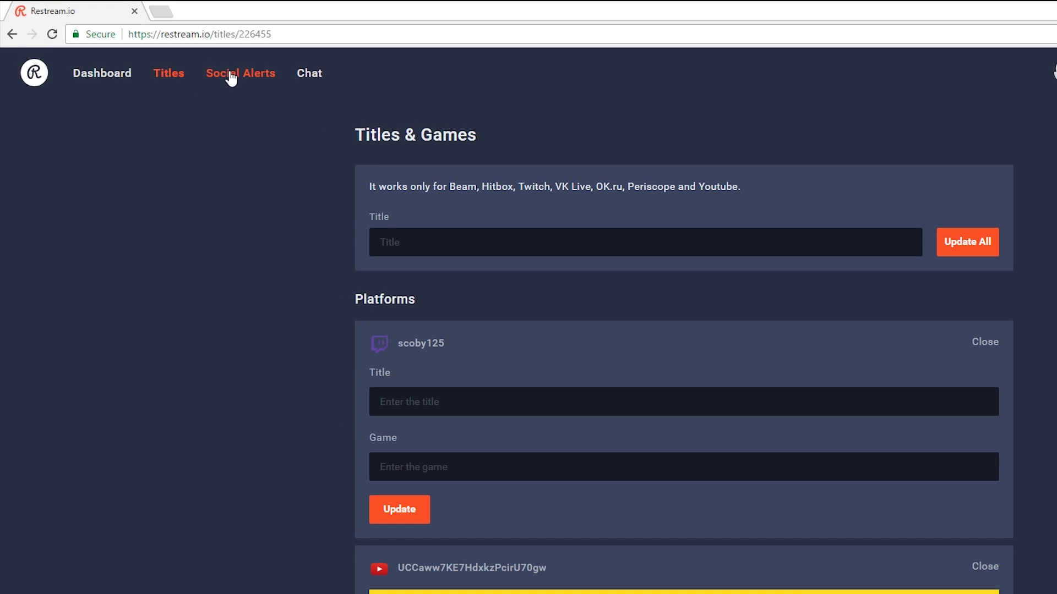
{"action": "left_click", "coordinate": [231, 78]}
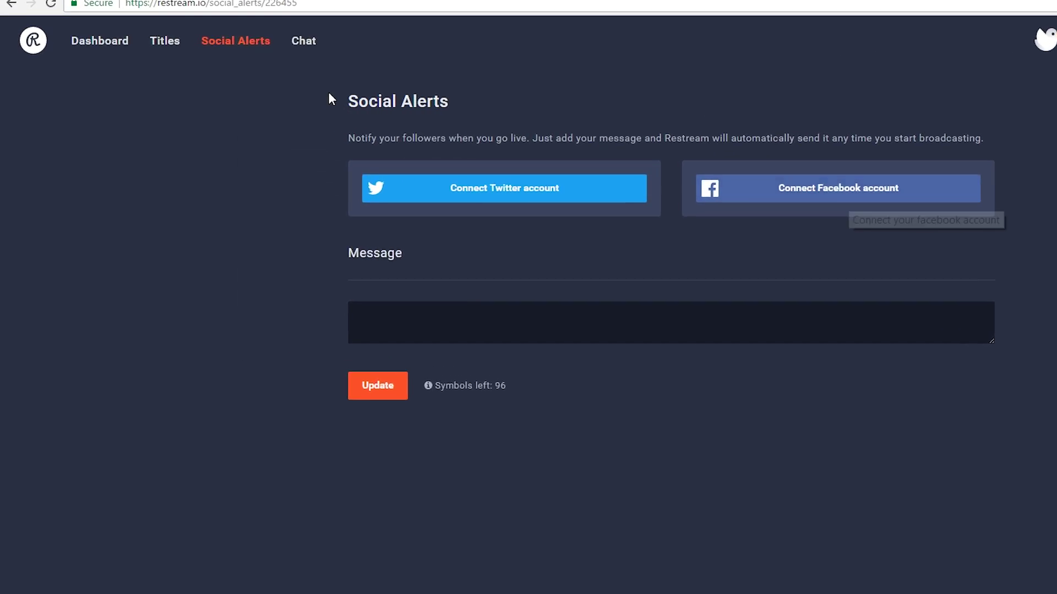
- Open the Chat page showing the combined multichat preview and Windows app download
{"action": "left_click", "coordinate": [364, 29]}
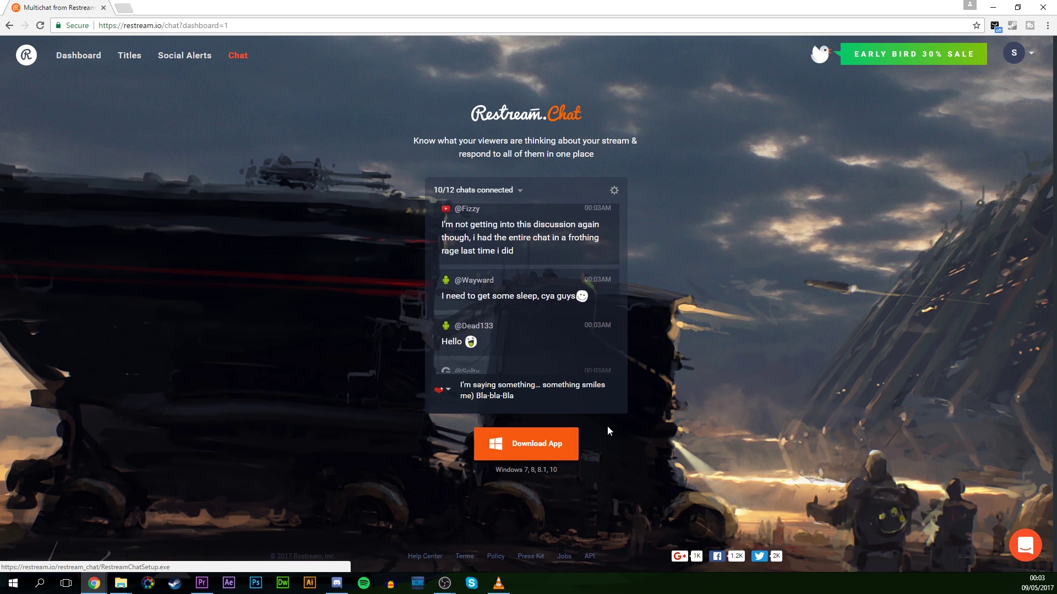
- Review the 30% sale plans, noting 30+ platforms and Pro at 5.59/mo, then return
{"action": "left_click", "coordinate": [900, 58]}
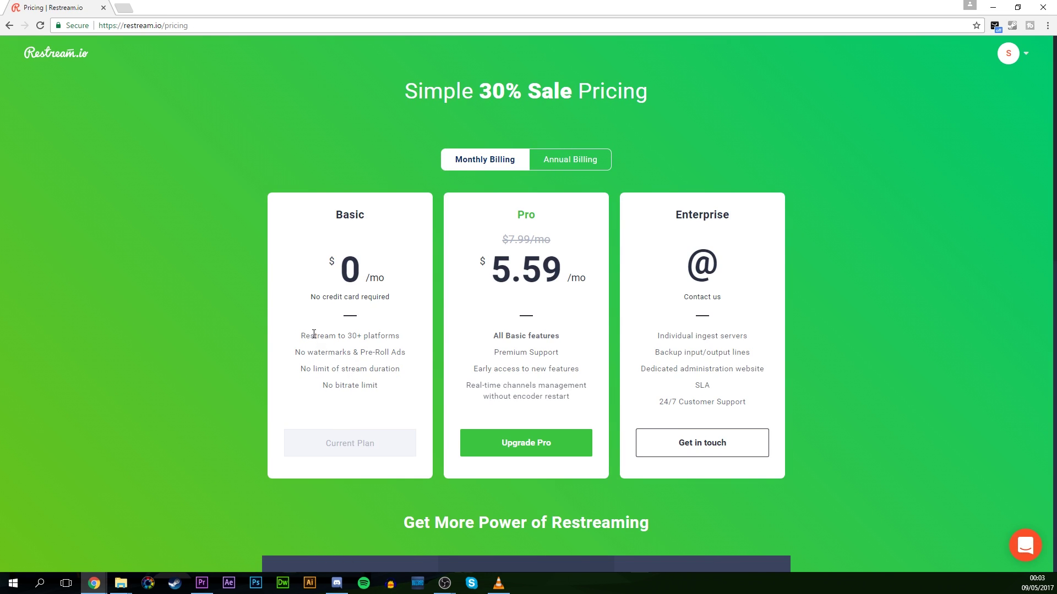
{"action": "left_click_drag", "start_coordinate": [314, 336], "coordinate": [402, 336]}
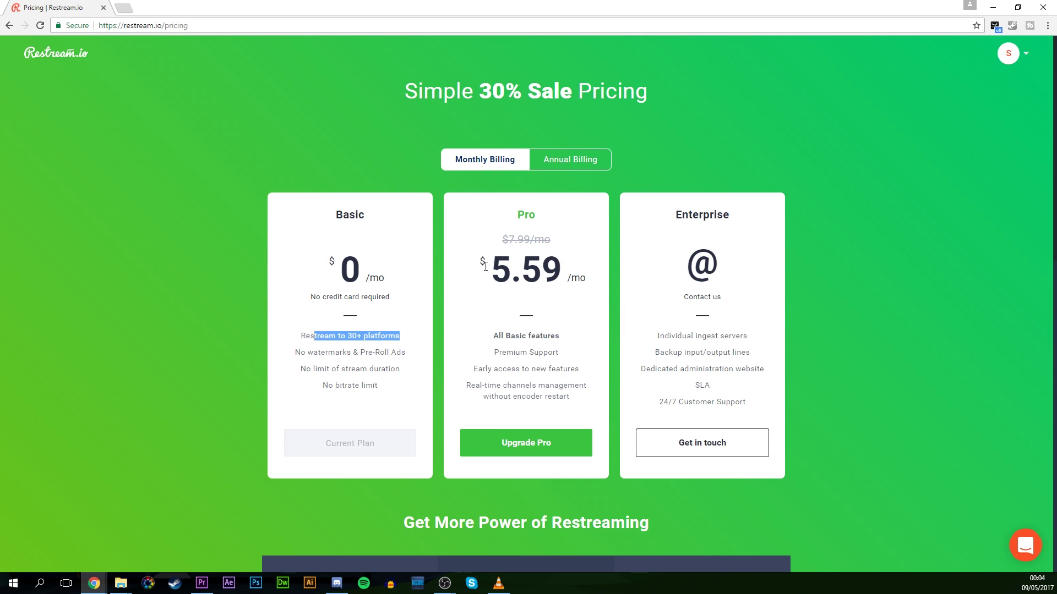
{"action": "left_click_drag", "start_coordinate": [487, 267], "coordinate": [598, 271]}
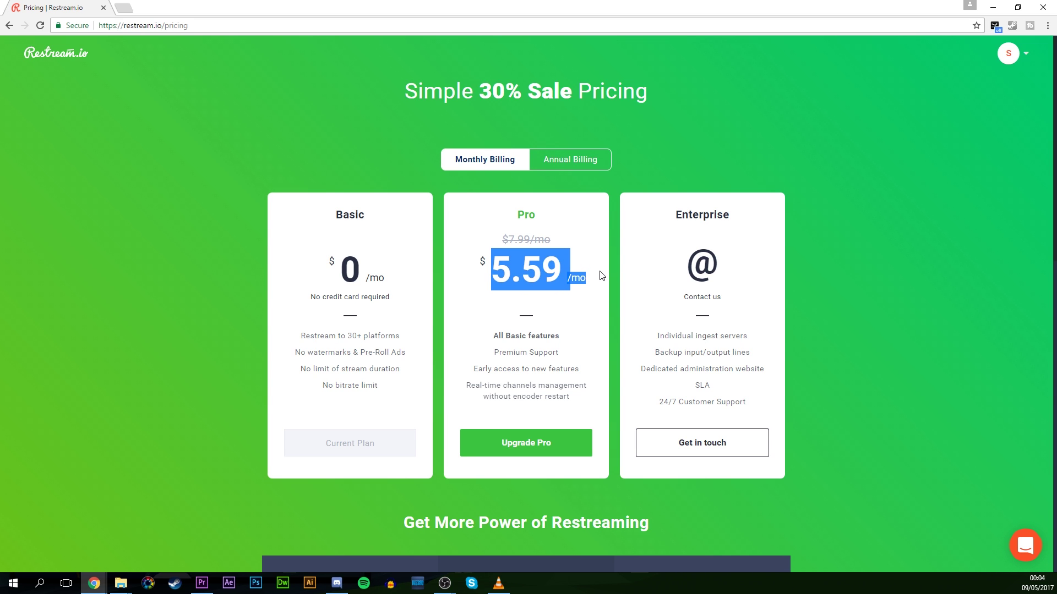
{"action": "key", "text": "alt+Left"}
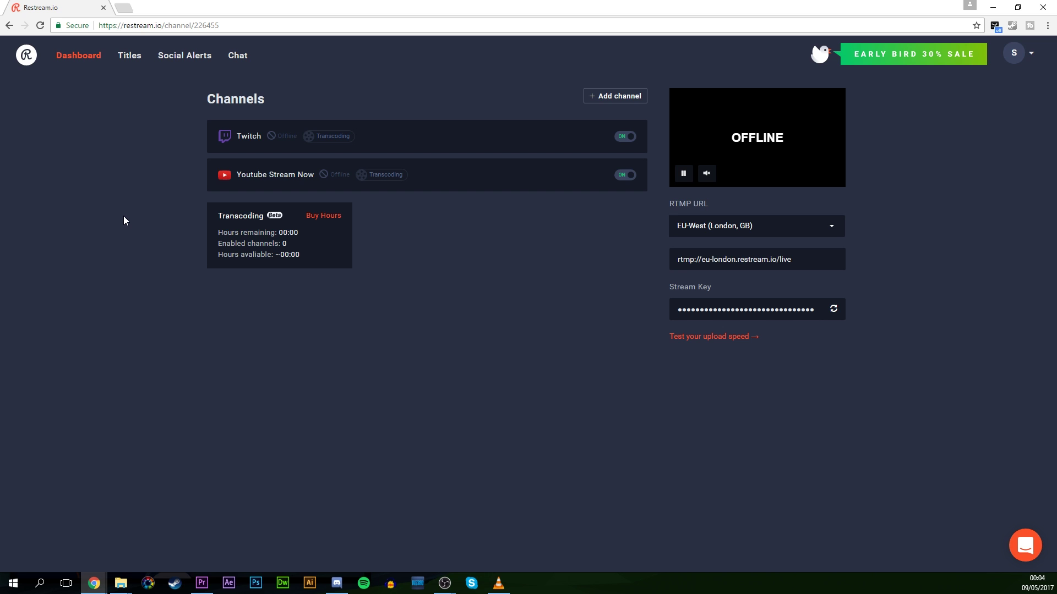
- Refresh the dashboard and copy the Restream stream key
{"action": "left_click", "coordinate": [84, 58]}
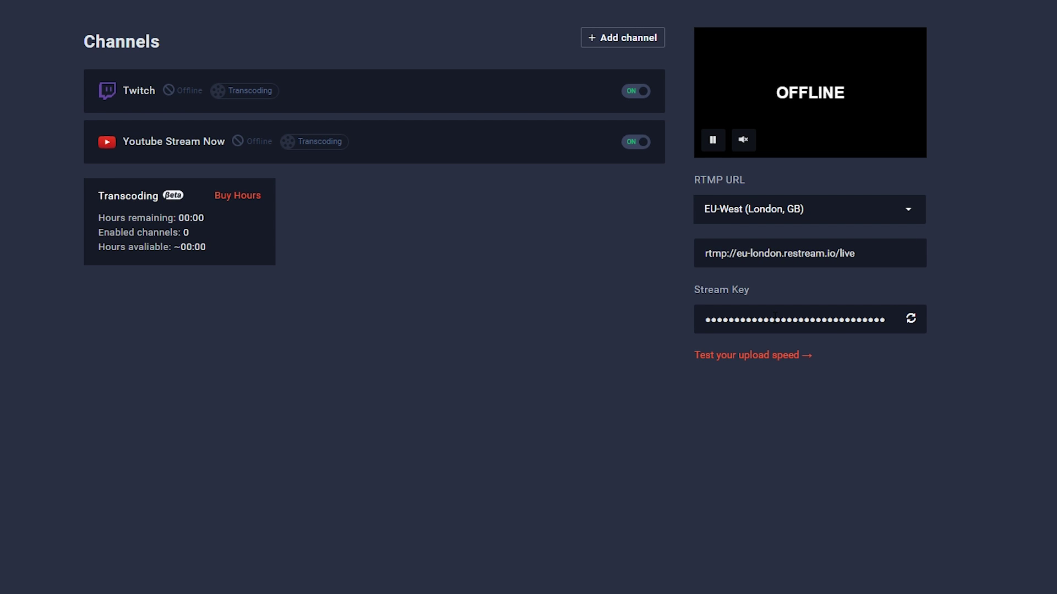
{"action": "left_click", "coordinate": [774, 318]}
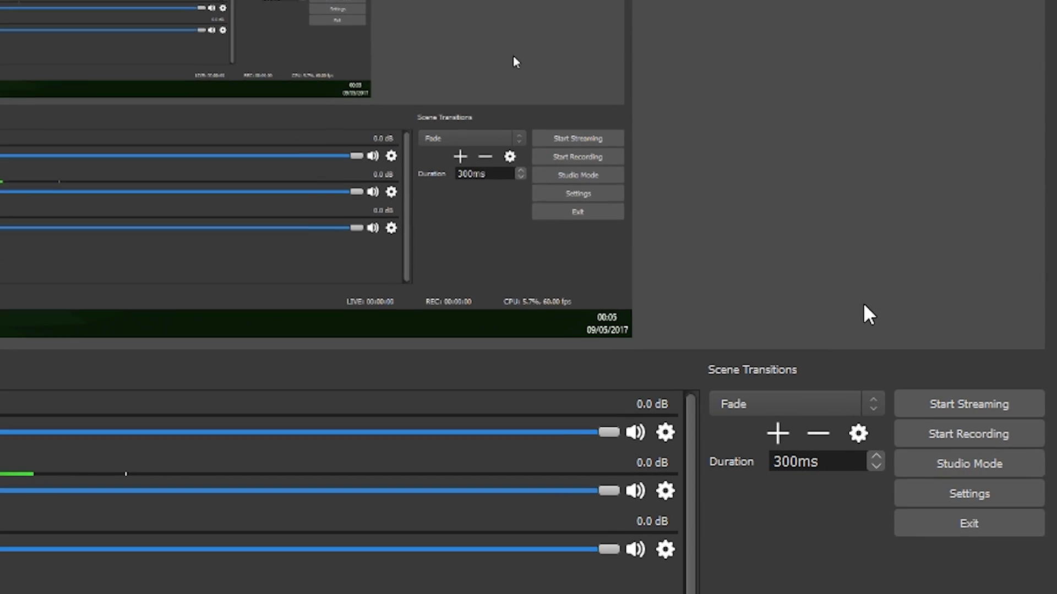
- Set the OBS stream service to Restream.io and paste in the Restream stream key
{"action": "left_click", "coordinate": [951, 498]}
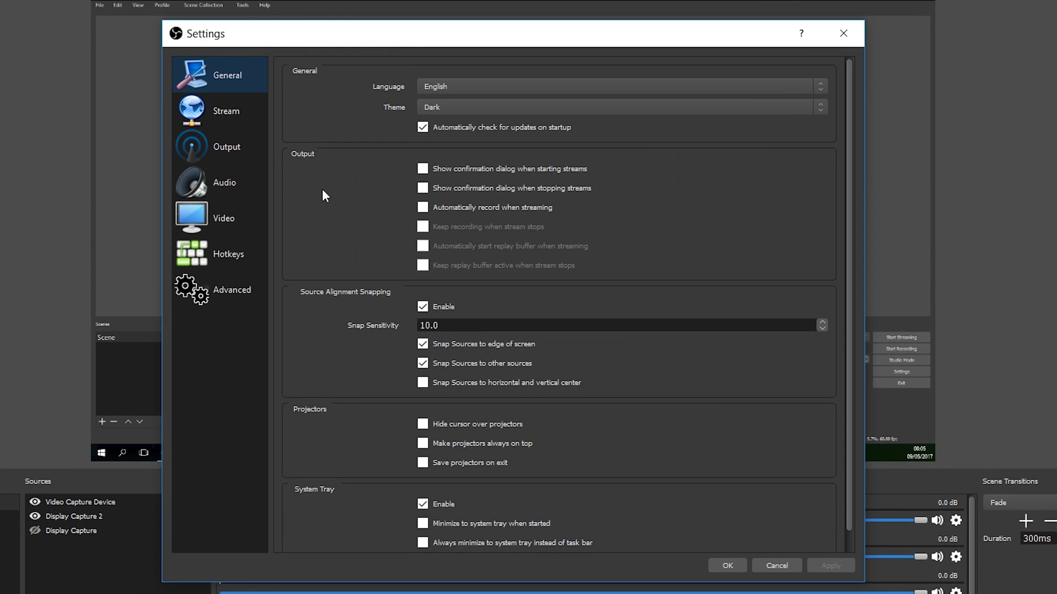
{"action": "left_click", "coordinate": [247, 112]}
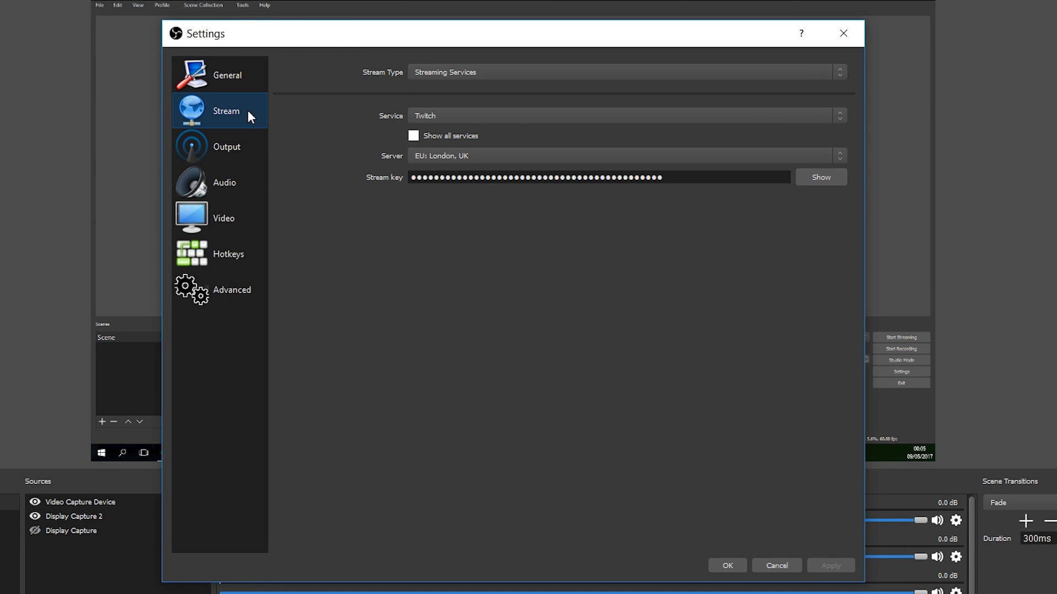
{"action": "left_click", "coordinate": [446, 118]}
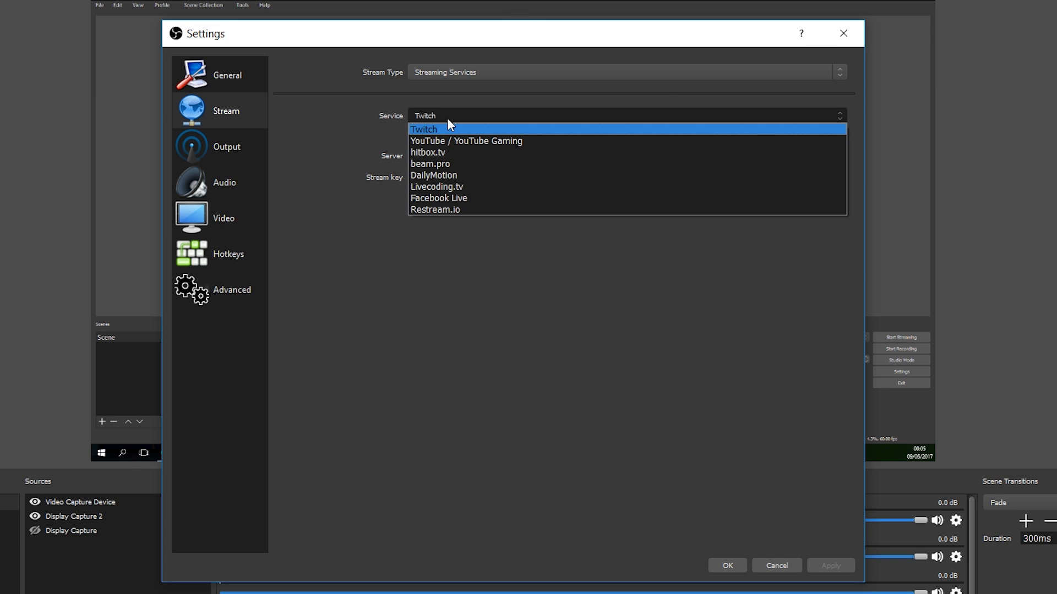
{"action": "left_click", "coordinate": [449, 211]}
{"action": "left_click", "coordinate": [481, 177]}
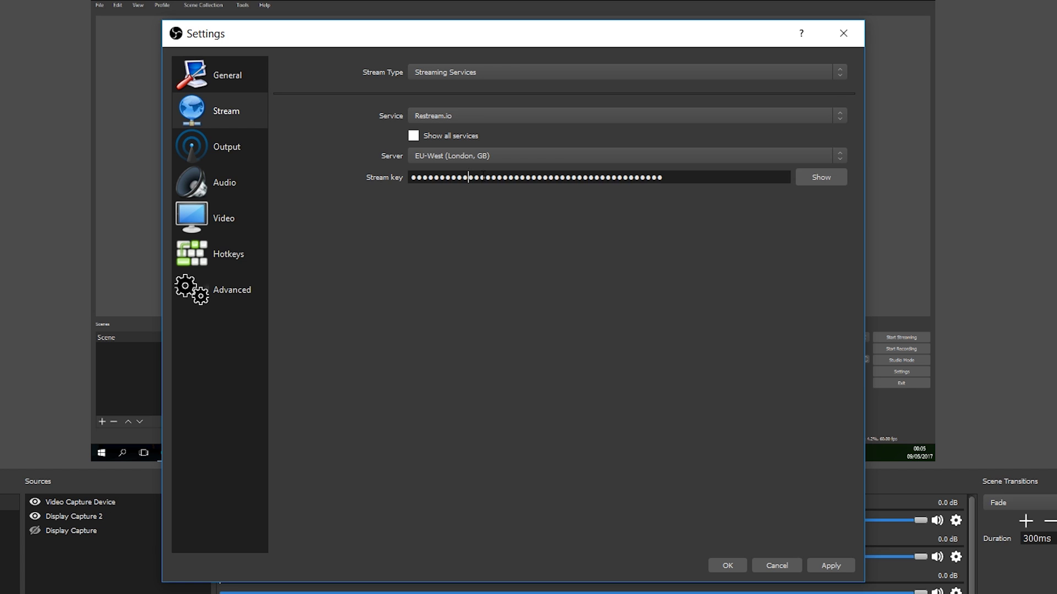
{"action": "left_click_drag", "start_coordinate": [665, 177], "coordinate": [410, 178]}
{"action": "key", "text": "ctrl+v"}
- Apply and save the OBS stream settings, then start streaming to Restream.io
{"action": "left_click", "coordinate": [832, 565]}
{"action": "left_click", "coordinate": [725, 565]}
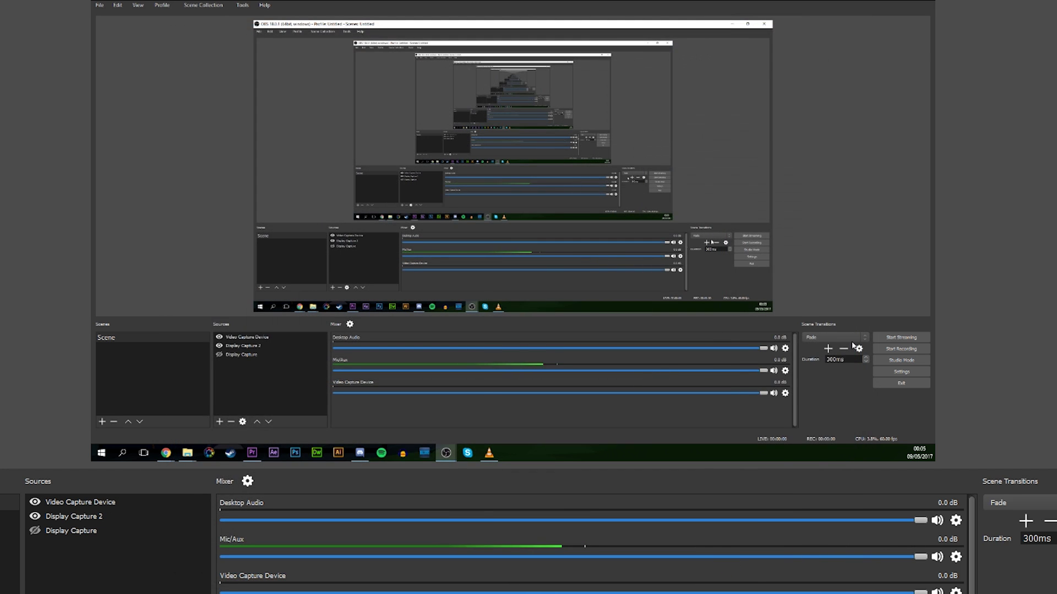
{"action": "left_click", "coordinate": [1013, 487]}
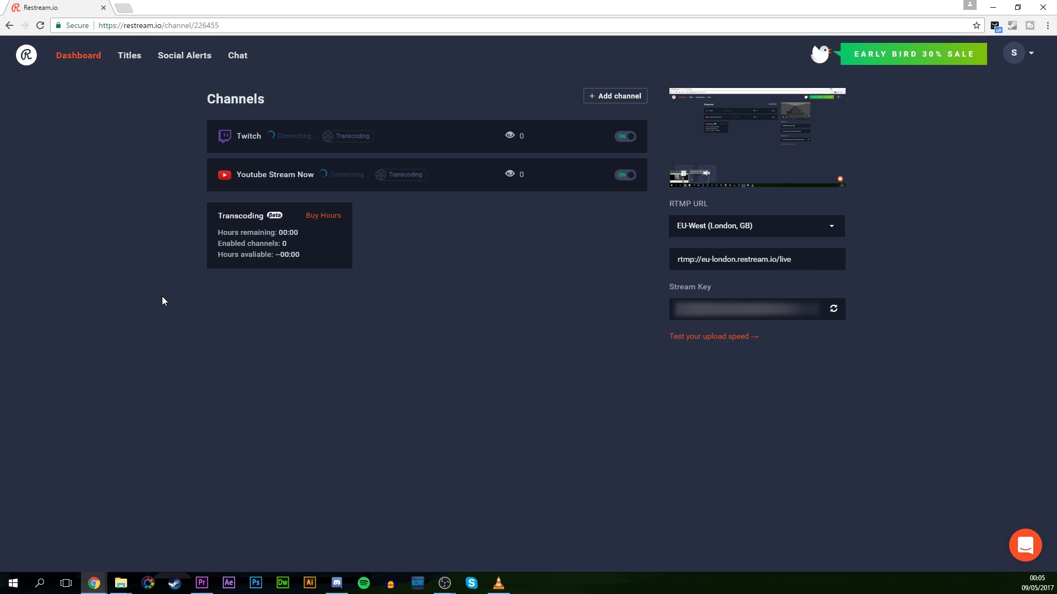